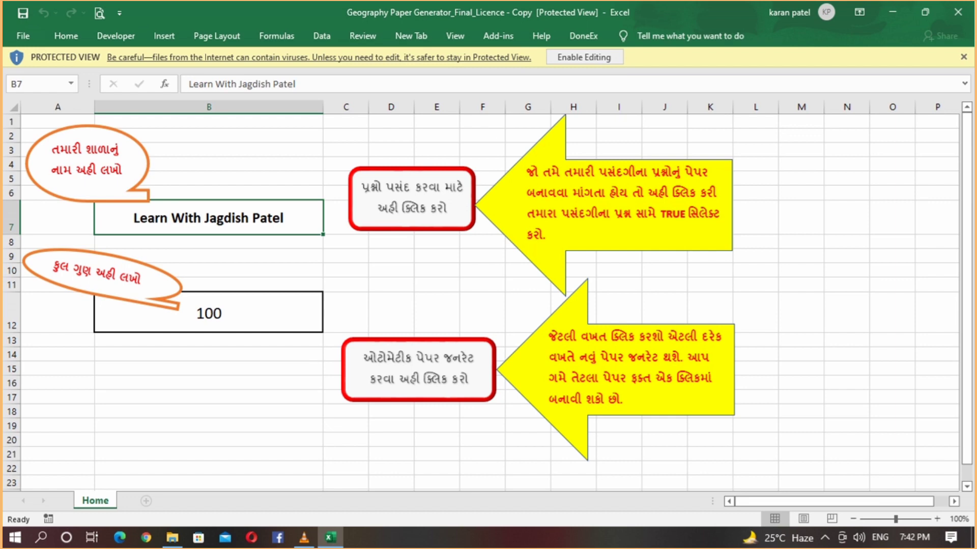
- Enable editing on the Geography Paper Generator workbook opened in Protected View
click(584, 57)
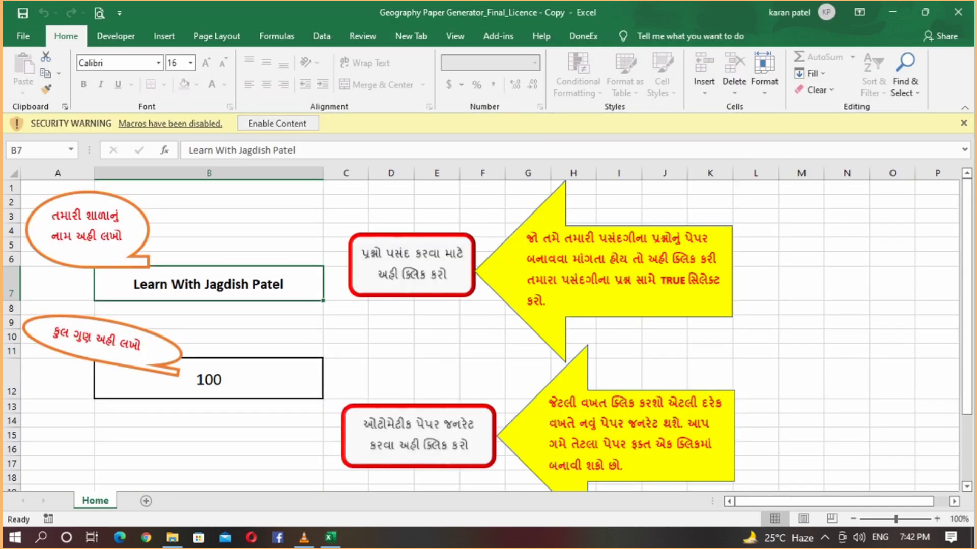
- Enable the workbook's macro content from the security warning bar
click(277, 123)
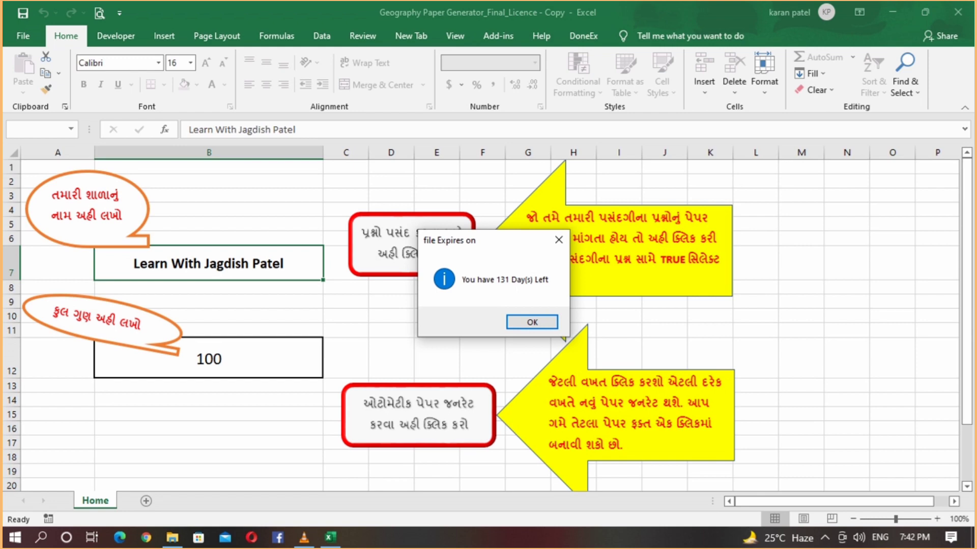
- Dismiss the expiry notice, log in with the user ID and password, and acknowledge the unlock
key(Return)
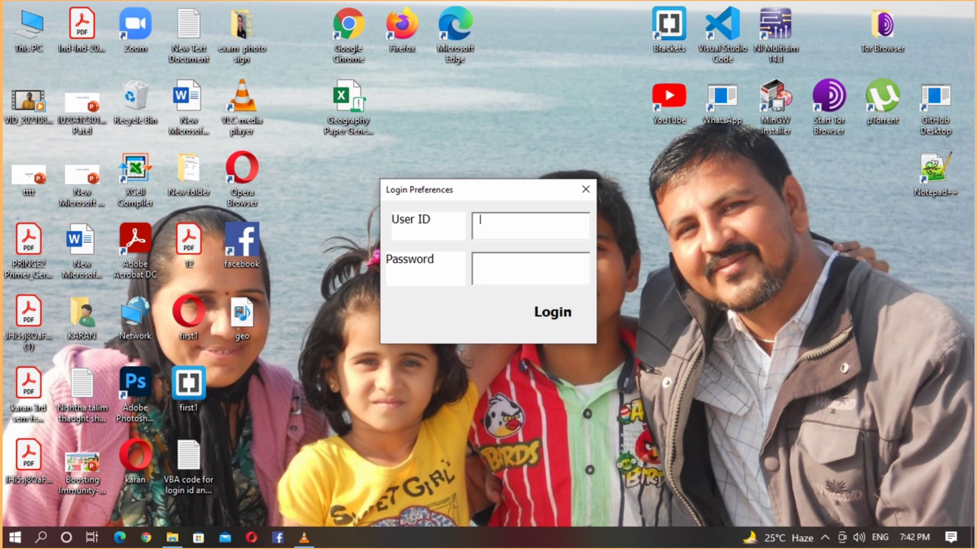
text(Admin)
click(480, 260)
text(12345678901)
key(Return)
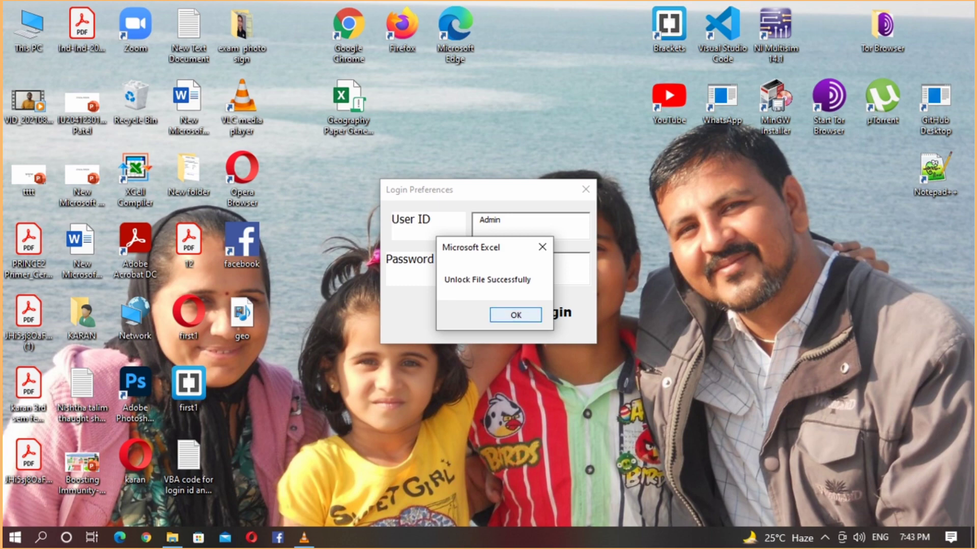
key(Return)
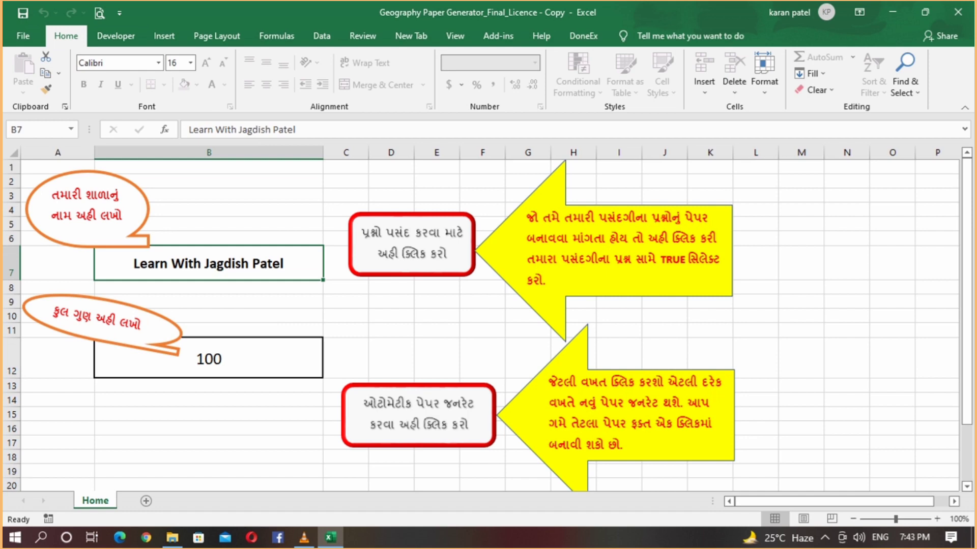
key(Down)
key(Down)
key(Down)
key(Down)
key(Down)
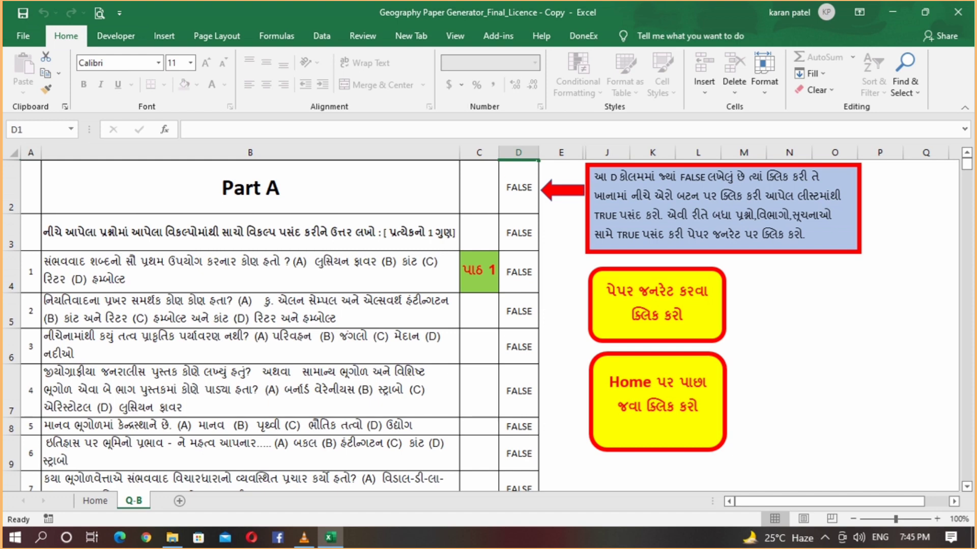
scroll(270, 325, down, 6)
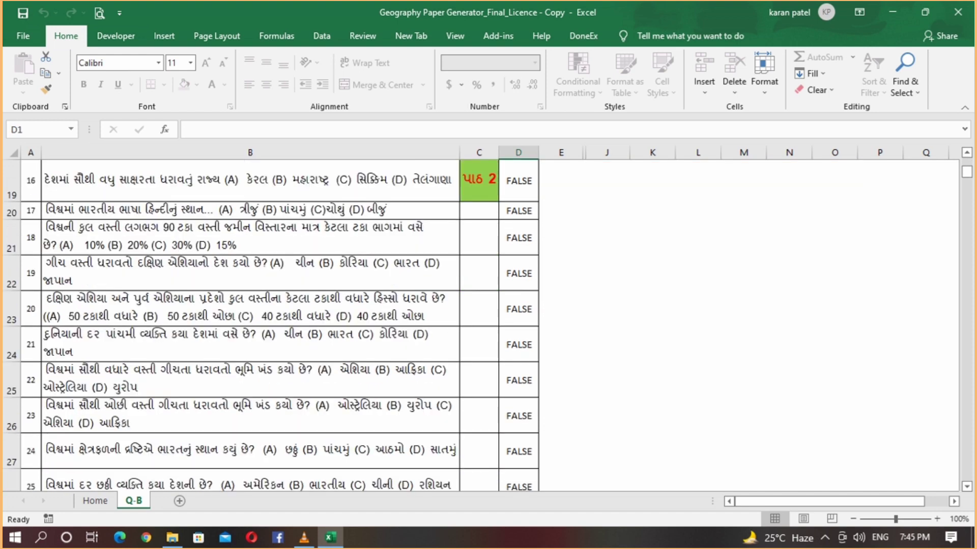
scroll(270, 325, down, 3)
scroll(270, 326, down, 8)
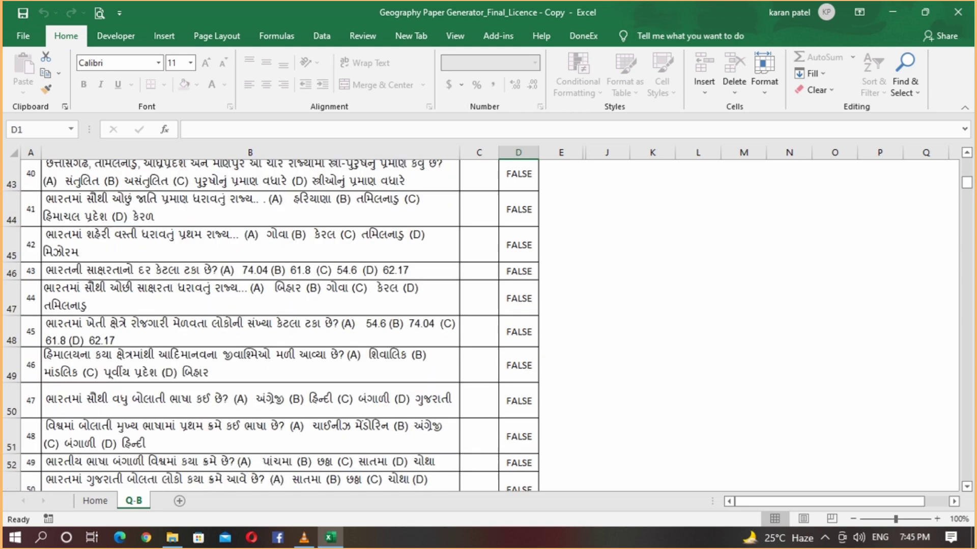
scroll(269, 325, down, 5)
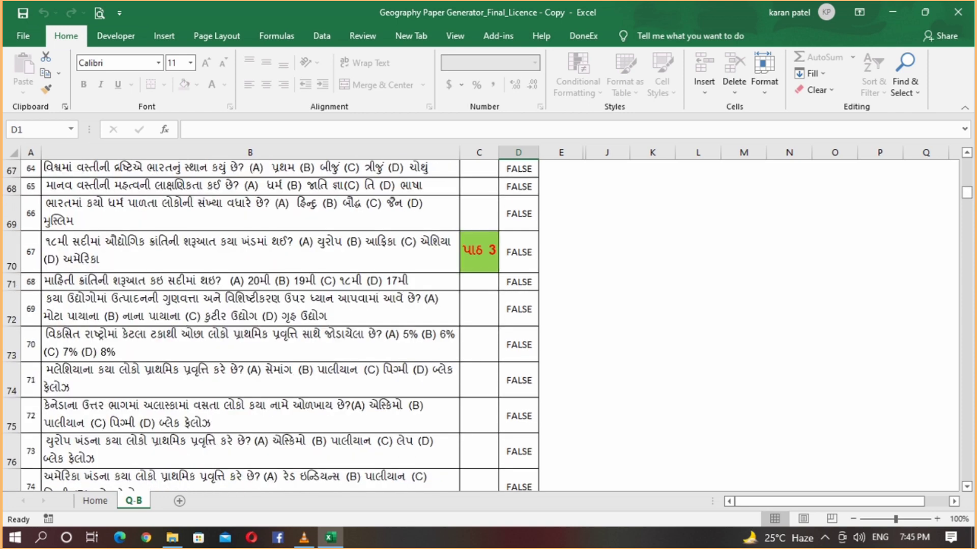
drag(966, 192, 966, 383)
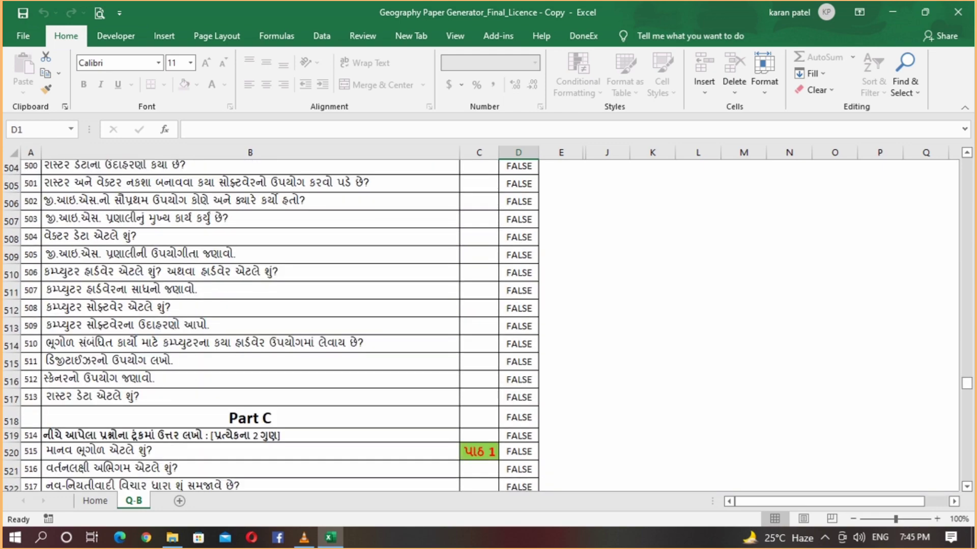
scroll(270, 326, down, 3)
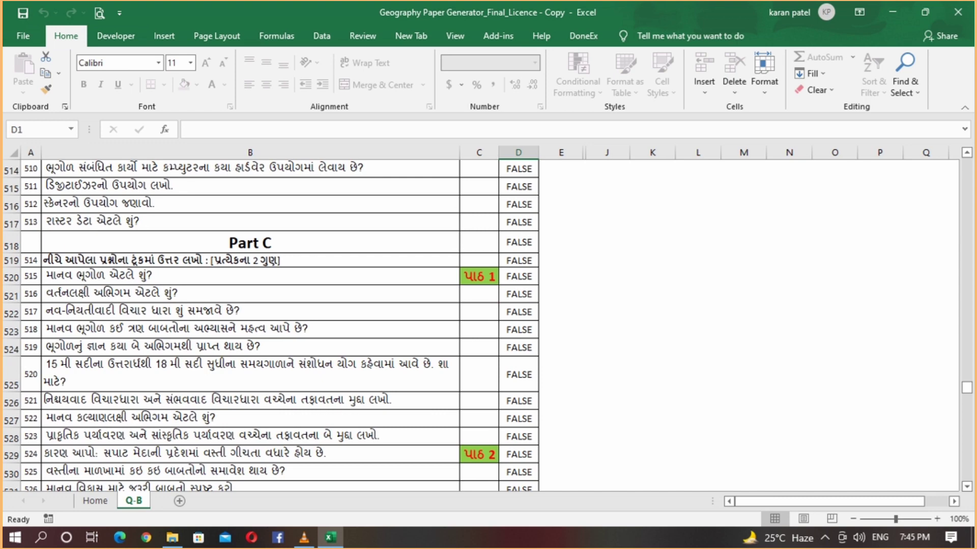
scroll(270, 326, up, 5)
scroll(270, 325, down, 4)
scroll(270, 325, down, 15)
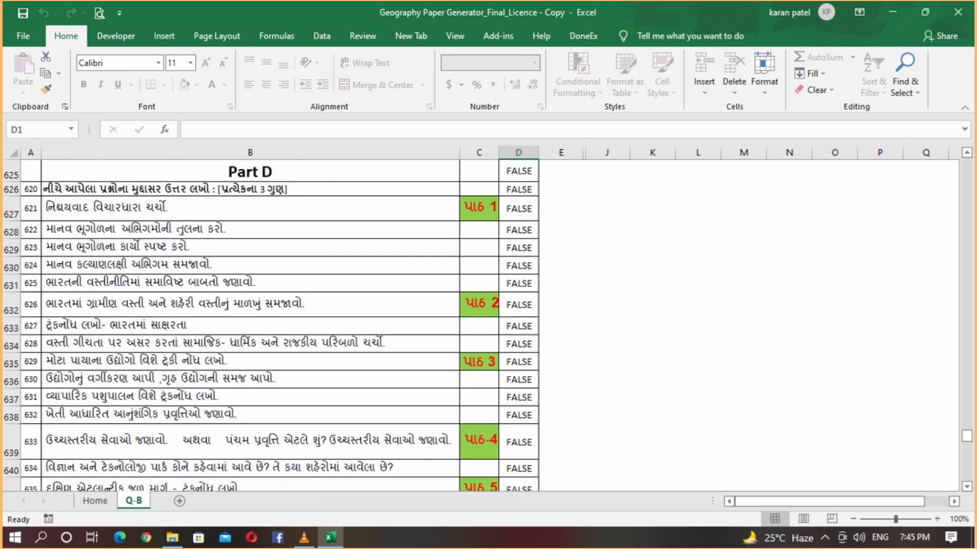
scroll(270, 326, up, 1)
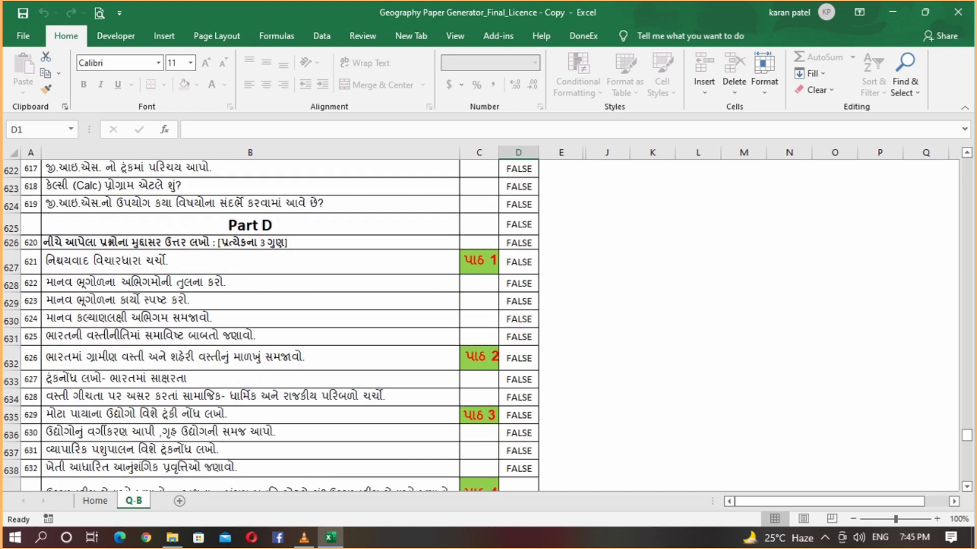
scroll(271, 325, down, 2)
drag(966, 438, 966, 164)
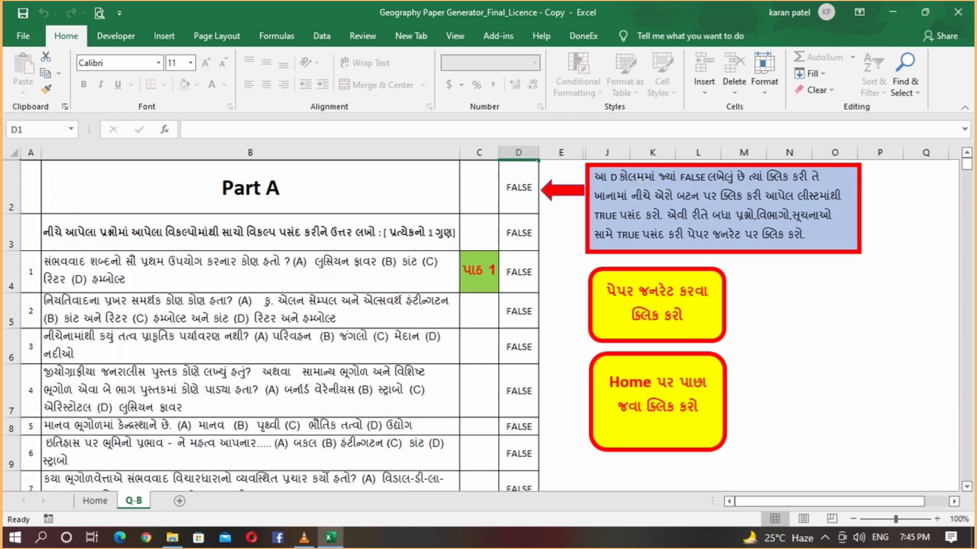
- Set the Part A heading (D2) and instructions row (D3) to TRUE
click(518, 187)
click(544, 207)
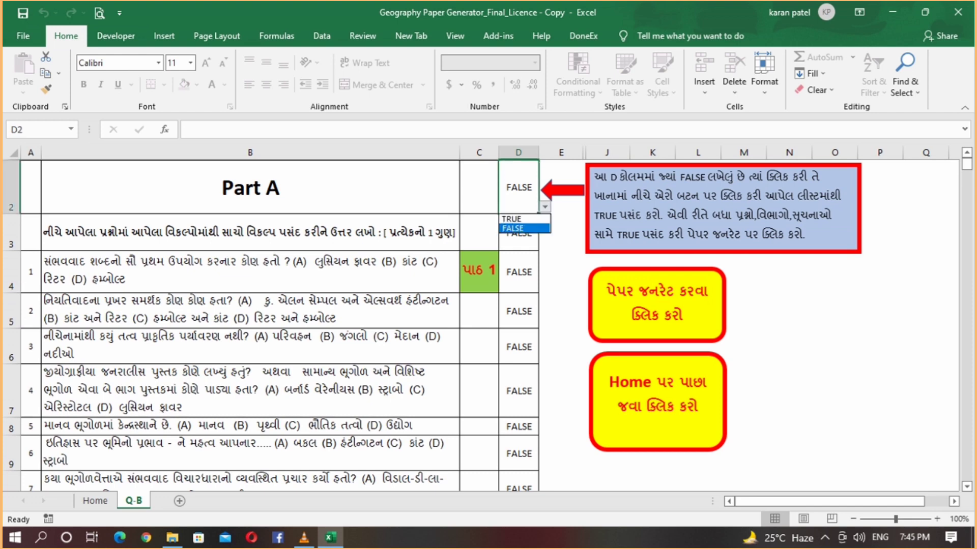
click(524, 219)
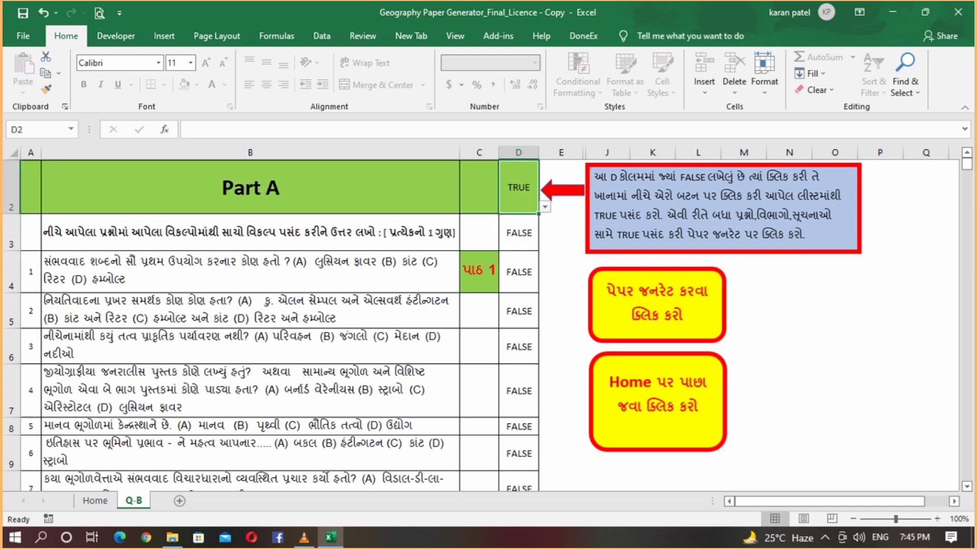
click(518, 232)
click(544, 244)
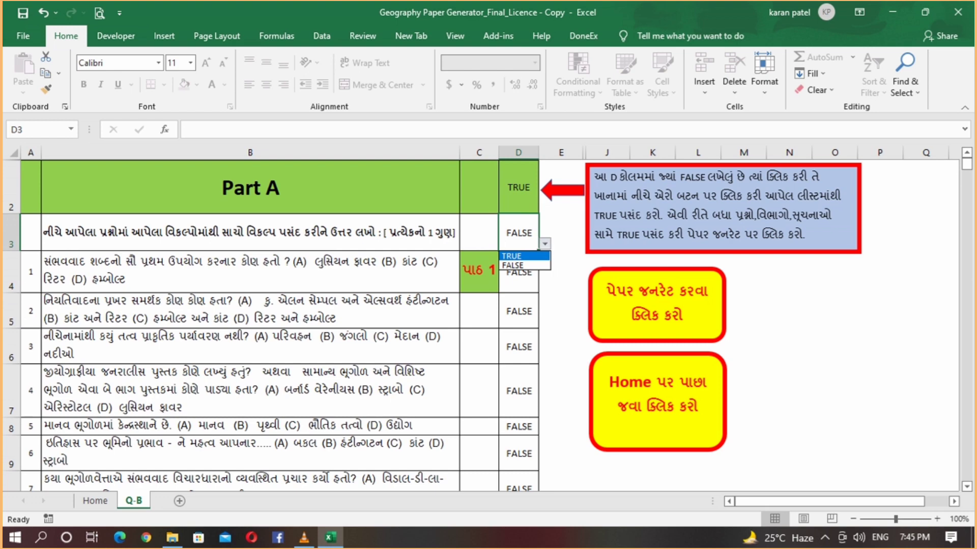
click(524, 256)
scroll(518, 325, down, 2)
- Mark questions 4, 6 and 9 TRUE in cells D7, D9 and D12
click(519, 187)
click(544, 206)
click(524, 219)
click(518, 249)
click(544, 260)
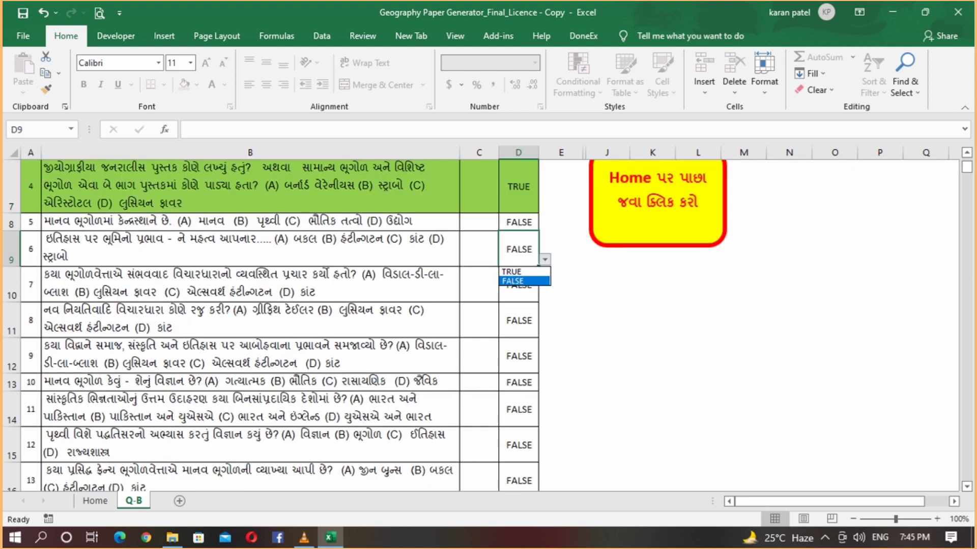
click(524, 271)
click(519, 356)
click(544, 366)
click(524, 379)
scroll(524, 379, down, 1)
- Mark questions 12, 14 and 18 TRUE in cells D15, D17 and D21
click(519, 338)
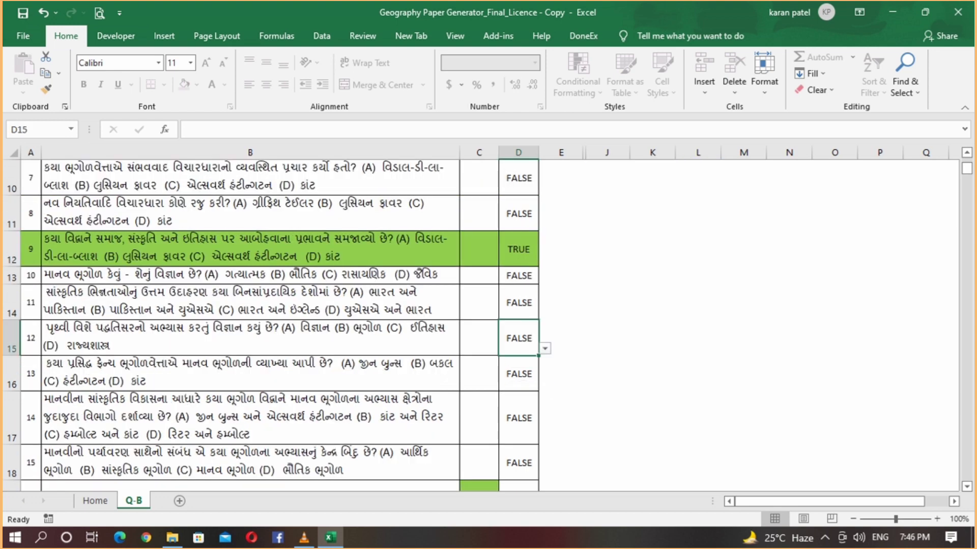
click(544, 348)
click(524, 361)
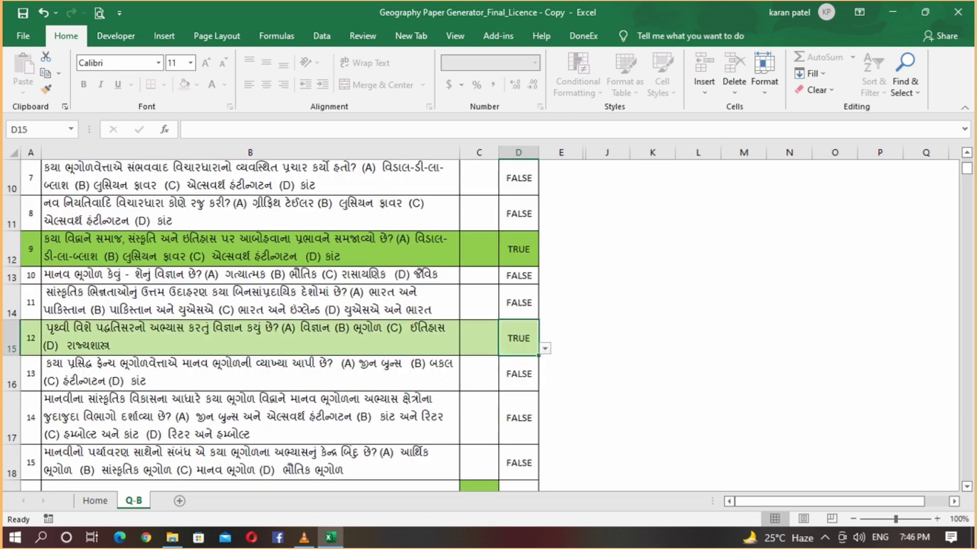
scroll(269, 325, down, 2)
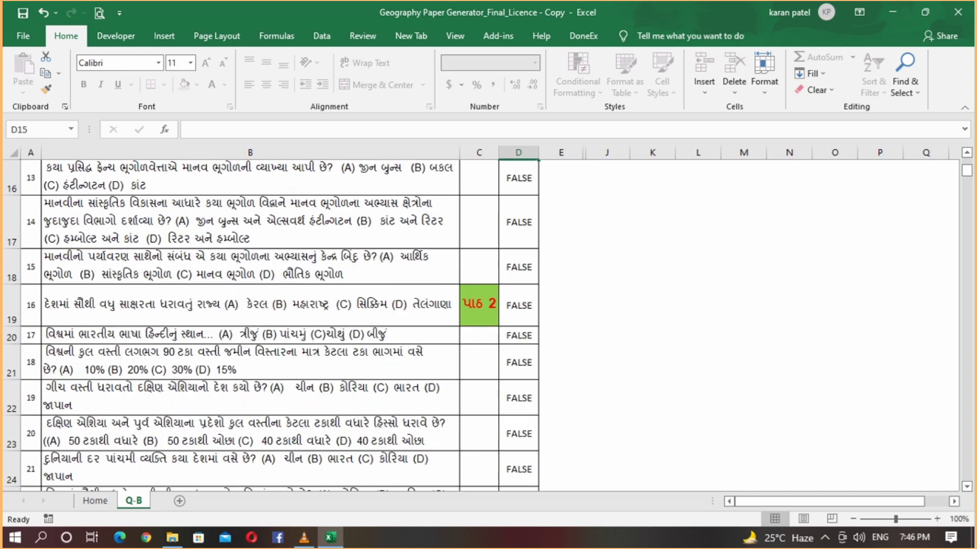
click(519, 222)
click(544, 241)
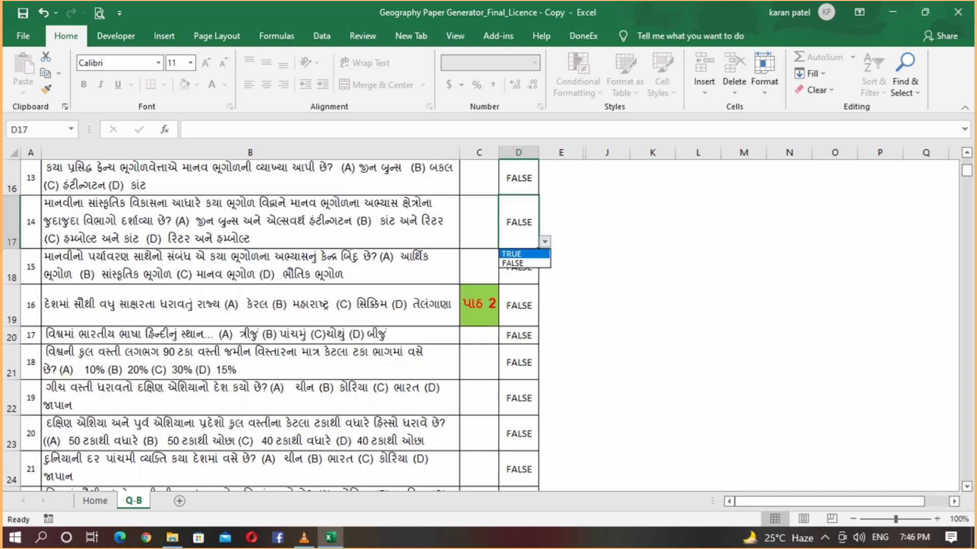
key(Return)
key(Down)
key(Down)
key(Down)
key(Down)
key(alt+Down)
key(Return)
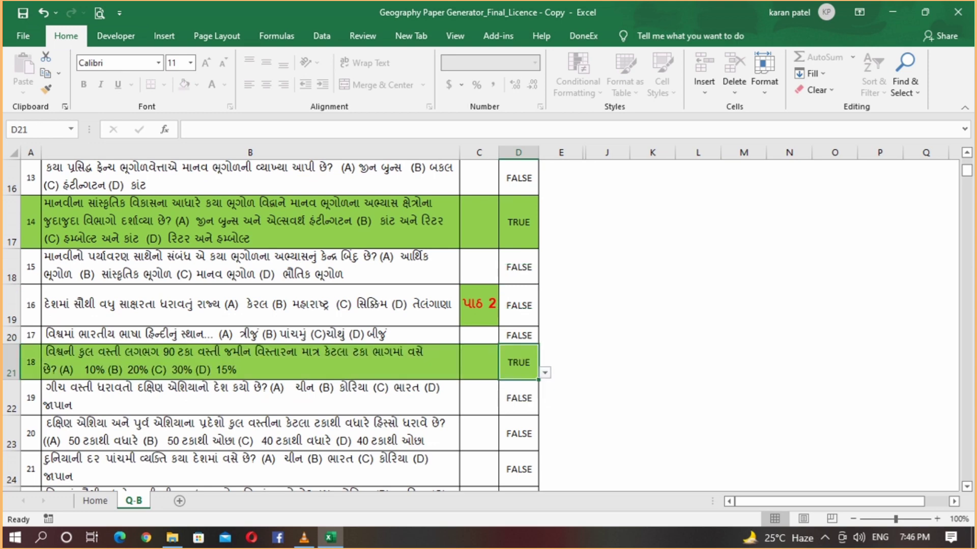
scroll(489, 325, down, 2)
- Set questions 22 (D25) and 24 (D27) to TRUE, then return to the top of Part A
key(Down)
key(Down)
key(Down)
key(Down)
key(alt+Down)
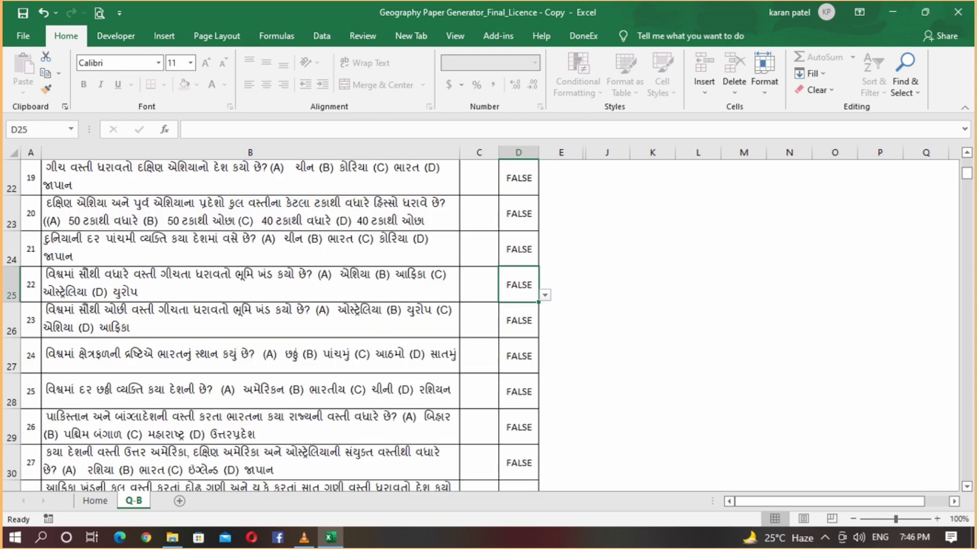
key(Return)
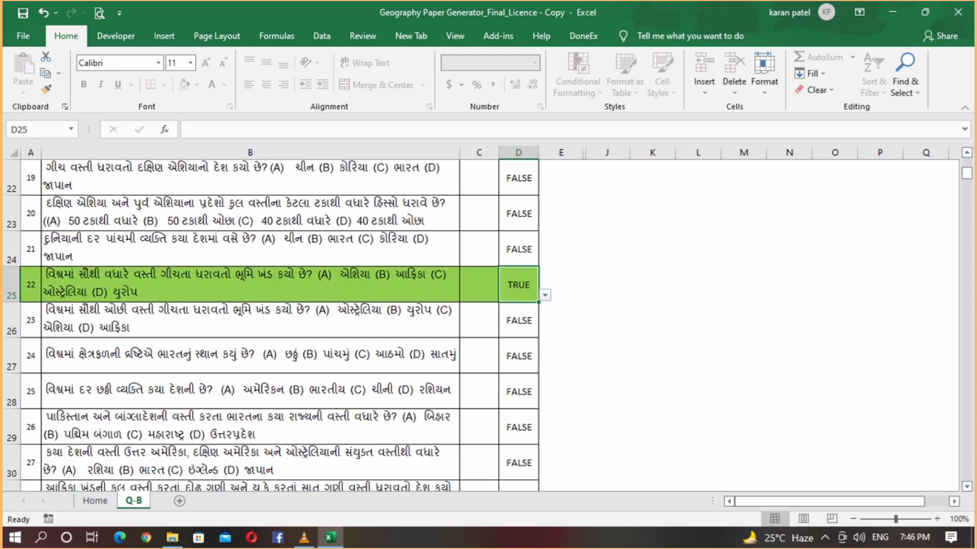
key(Down)
key(Down)
key(alt+Down)
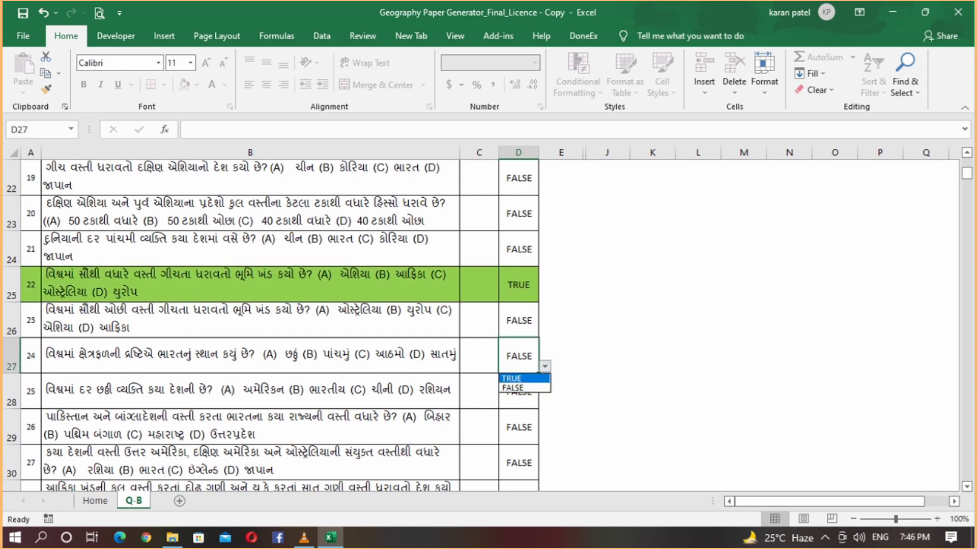
key(Return)
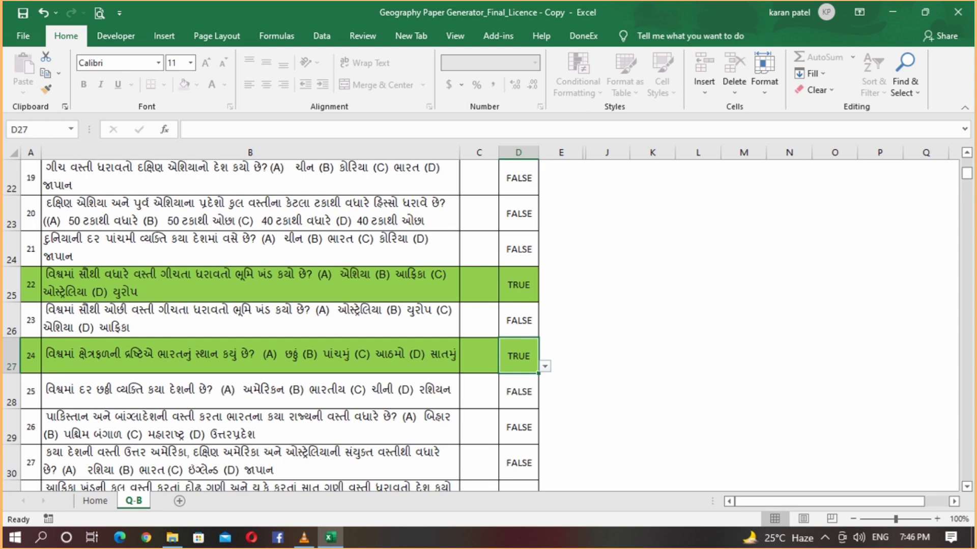
scroll(489, 326, up, 2)
scroll(269, 326, up, 5)
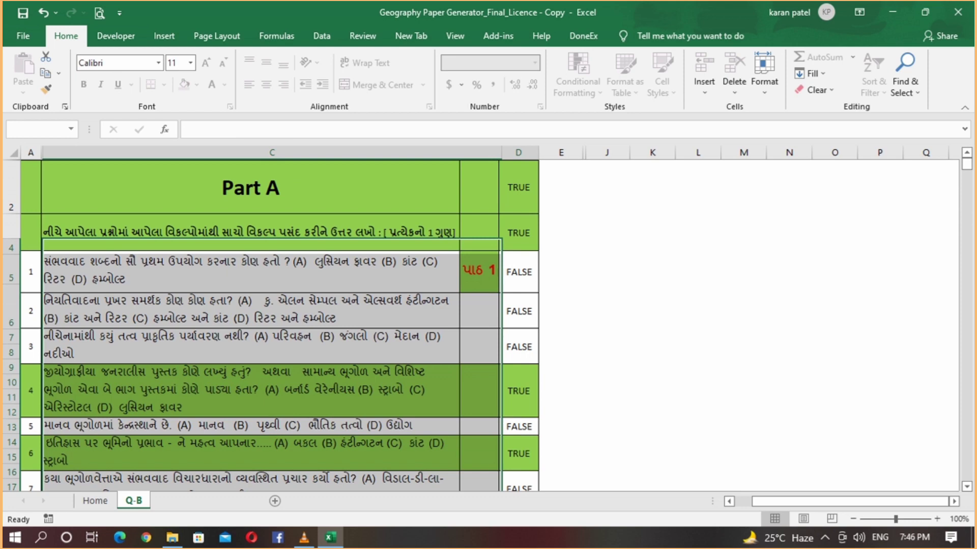
- Show the print preview of the generated geography question paper
key(ctrl+p)
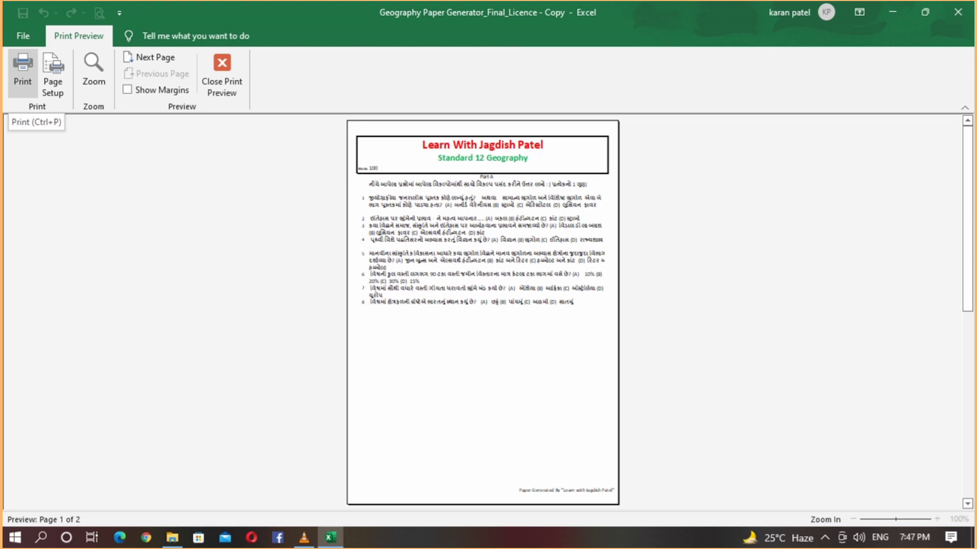
- Close the preview and print the paper to a file with Microsoft Print to PDF
key(Escape)
key(ctrl+p)
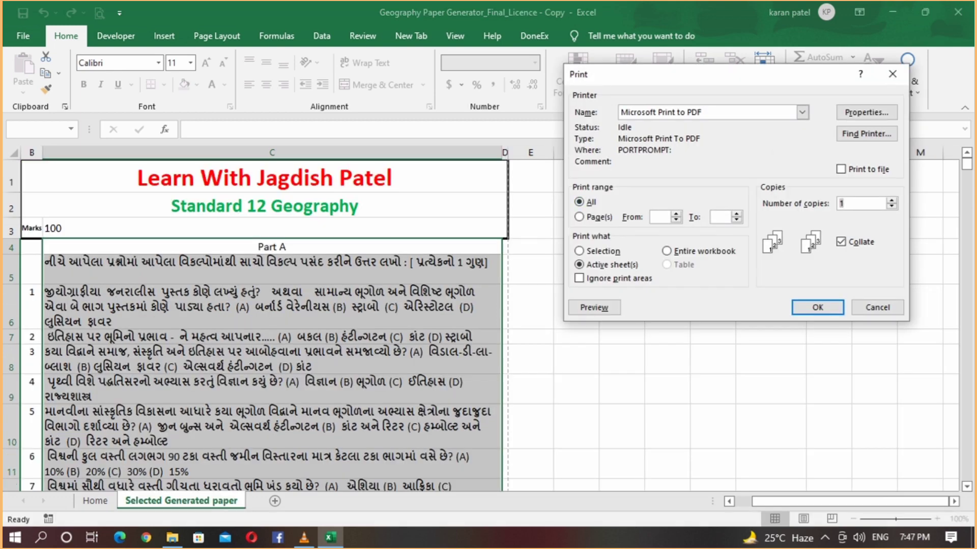
click(802, 112)
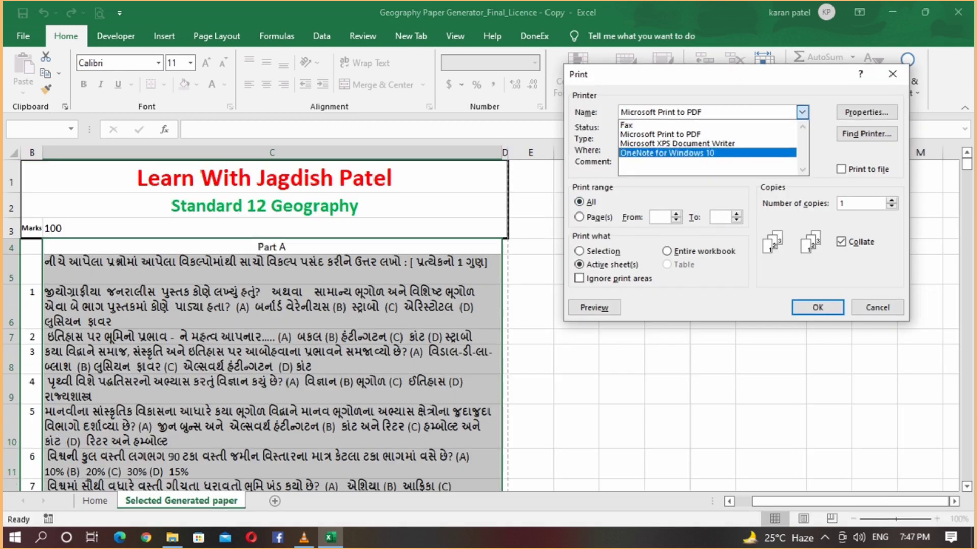
key(Up)
key(Up)
key(Up)
key(Escape)
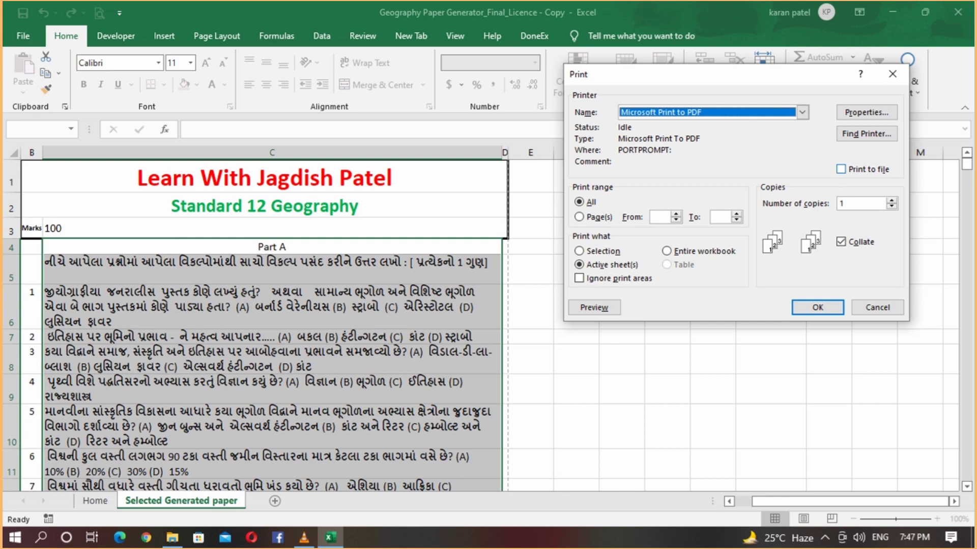
click(841, 169)
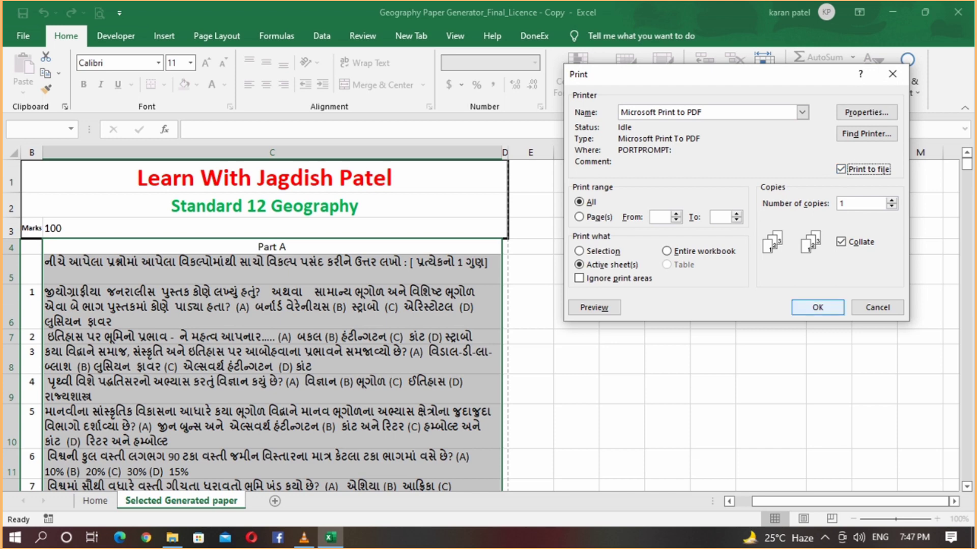
click(817, 307)
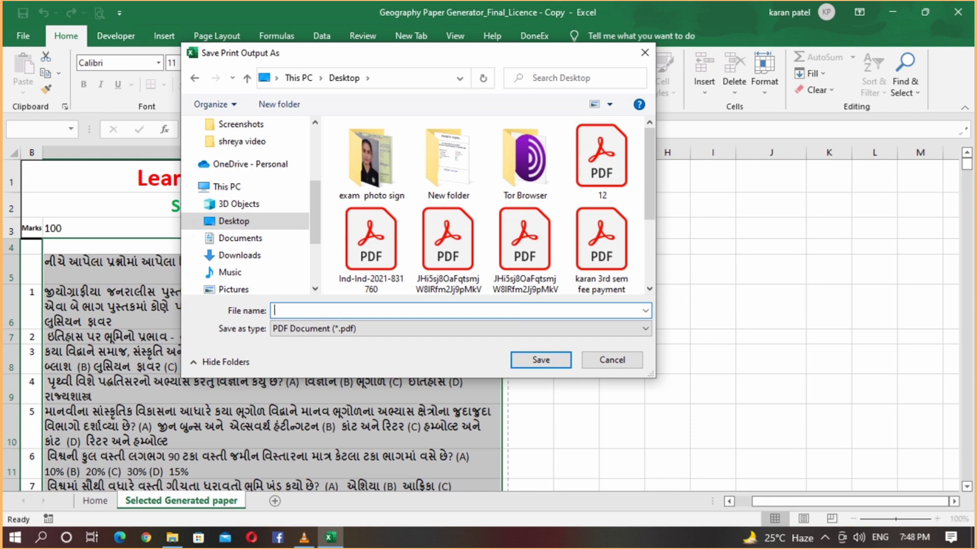
- Save the print output as the PDF 'Geography paper1'
text(Geography paper1)
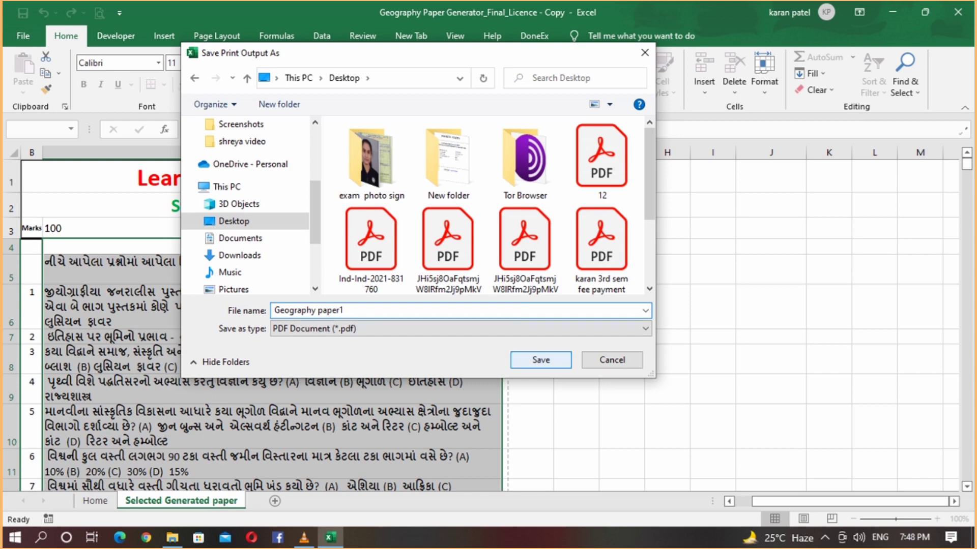
click(541, 359)
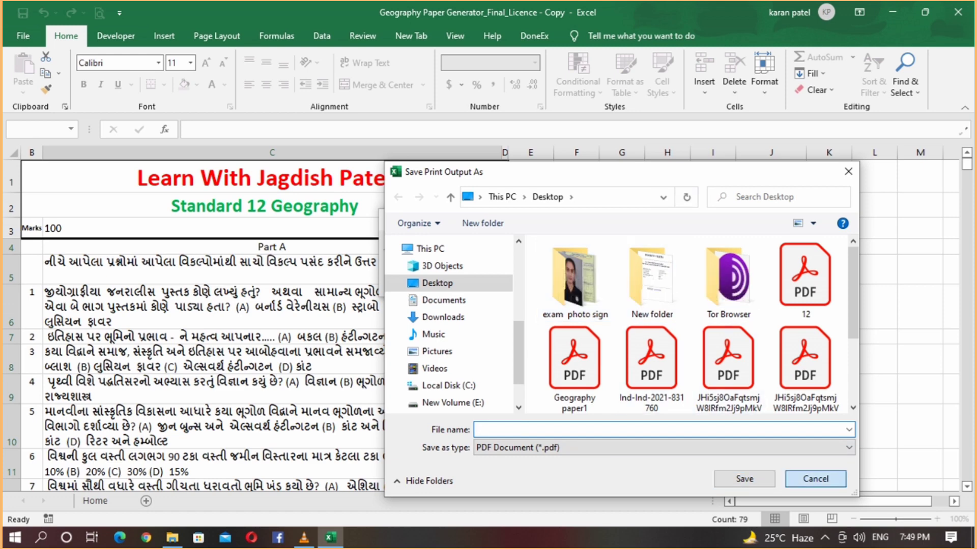
- Cancel the extra Save Print Output As window
click(815, 479)
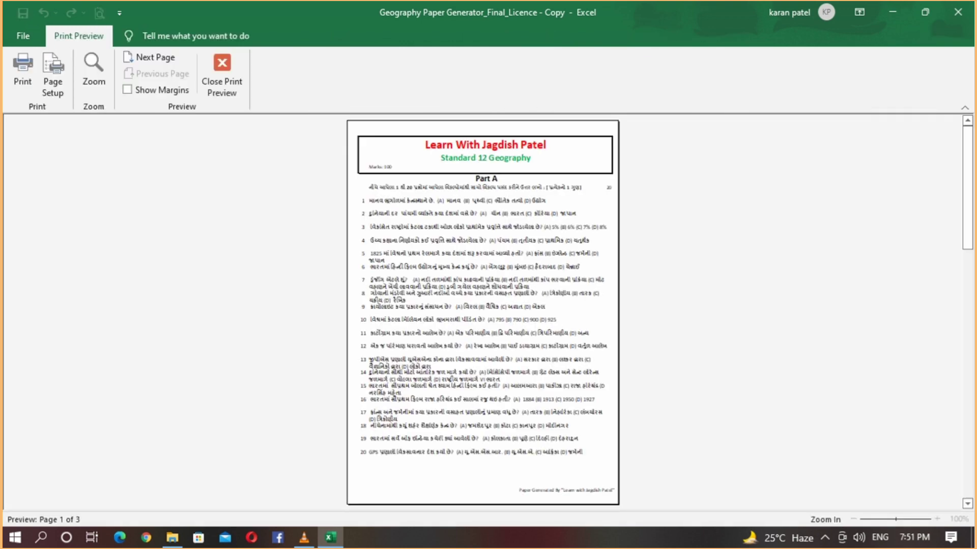
- Page through all three preview pages, then zoom in on page 1
key(Page_Down)
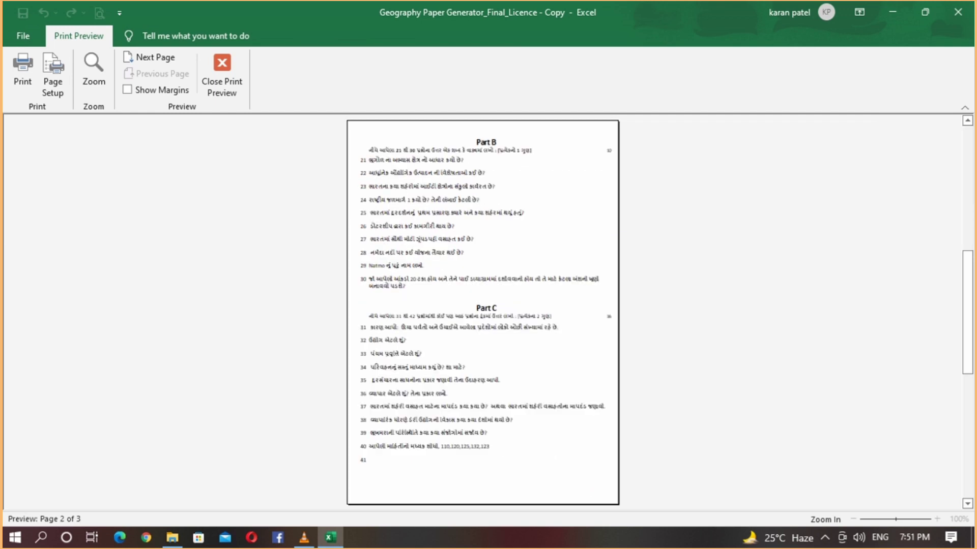
key(Page_Down)
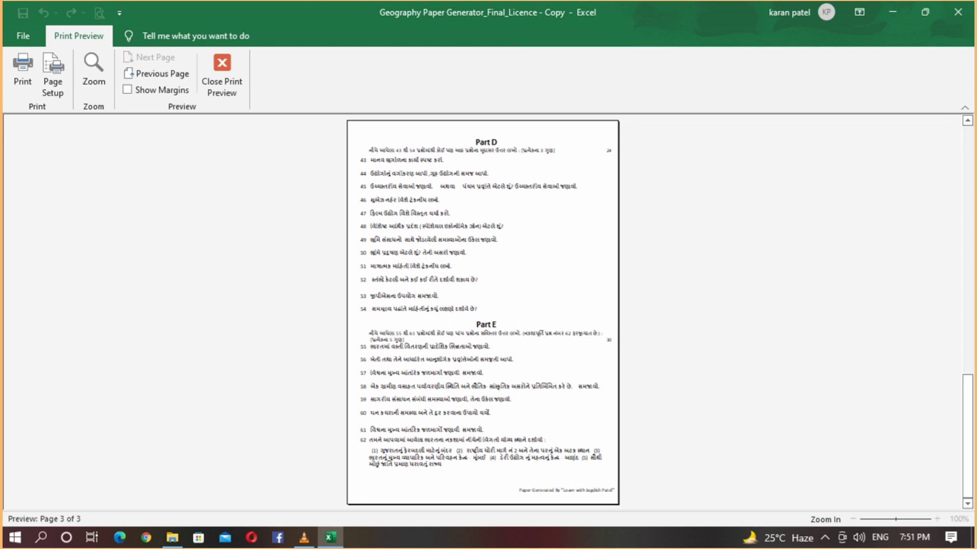
key(Page_Up)
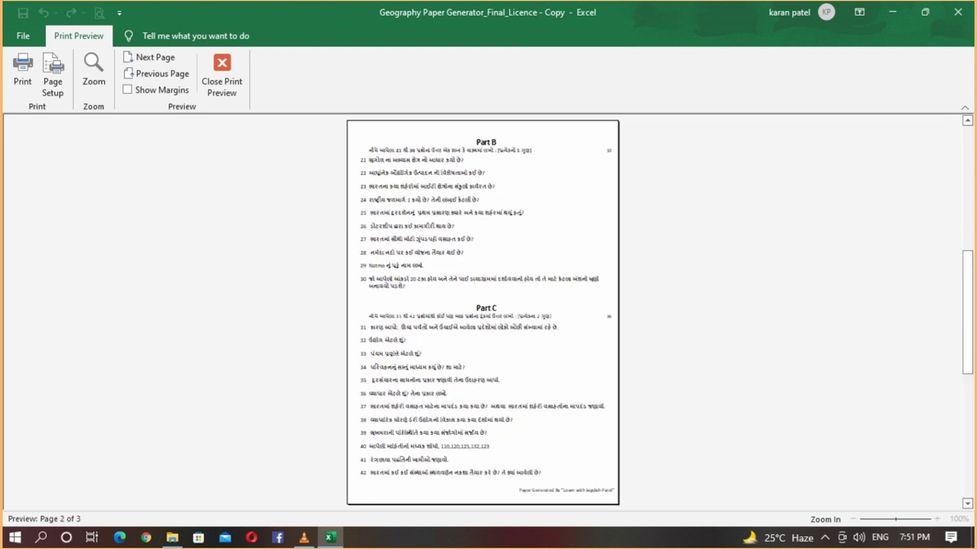
key(Page_Up)
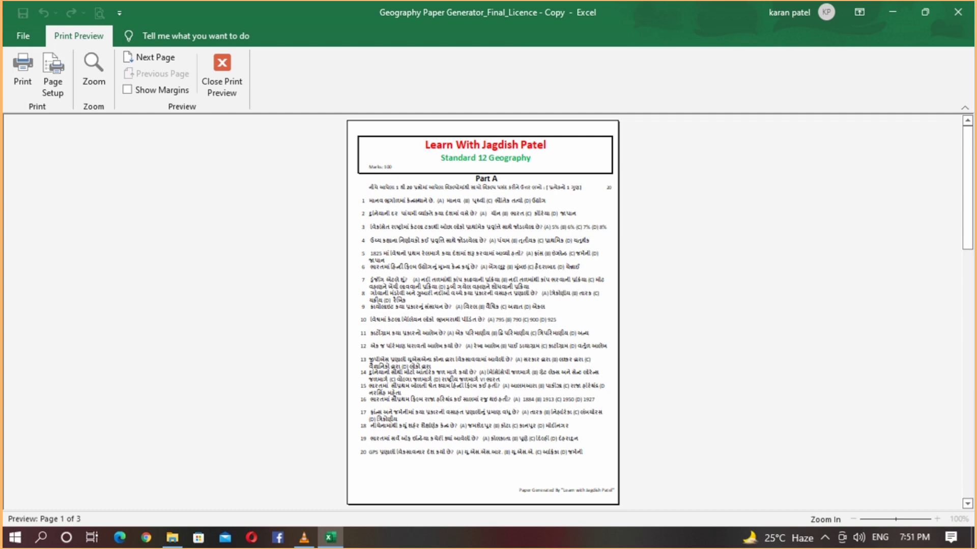
click(94, 74)
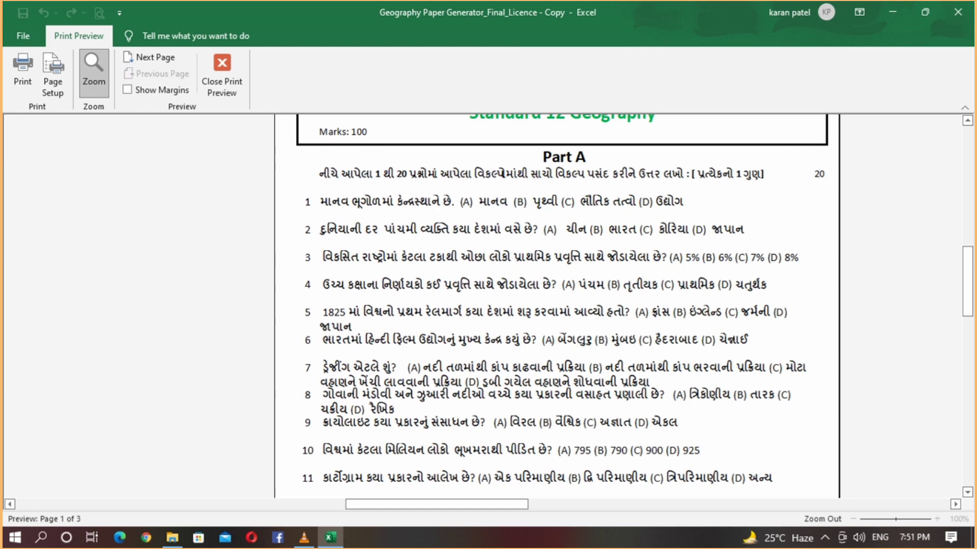
- Close Print Preview to return to the Home sheet
click(222, 73)
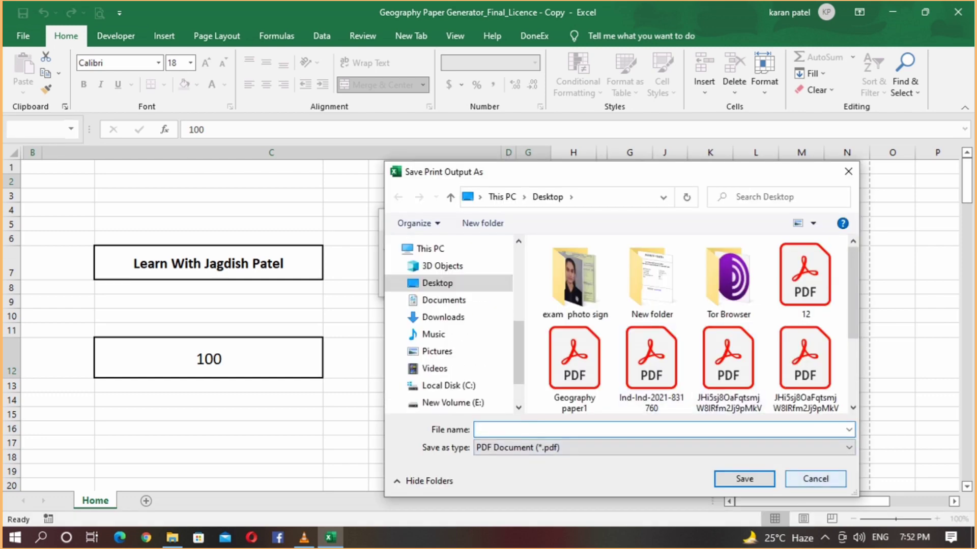
- Cancel the Save Print Output As window without saving, returning to the print preview
key(Escape)
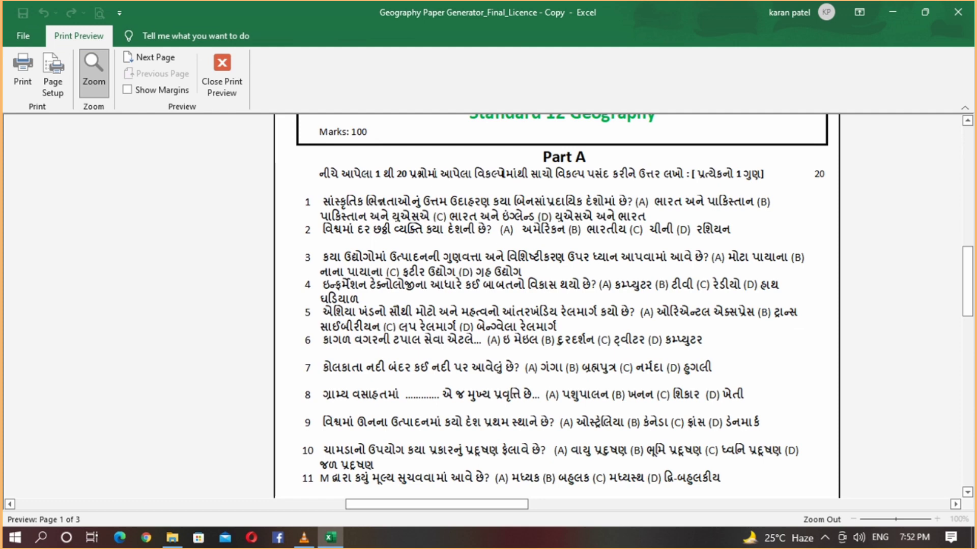
- Scroll through the Part A questions on page 1, then zoom out to show the entire page
scroll(556, 305, down, 5)
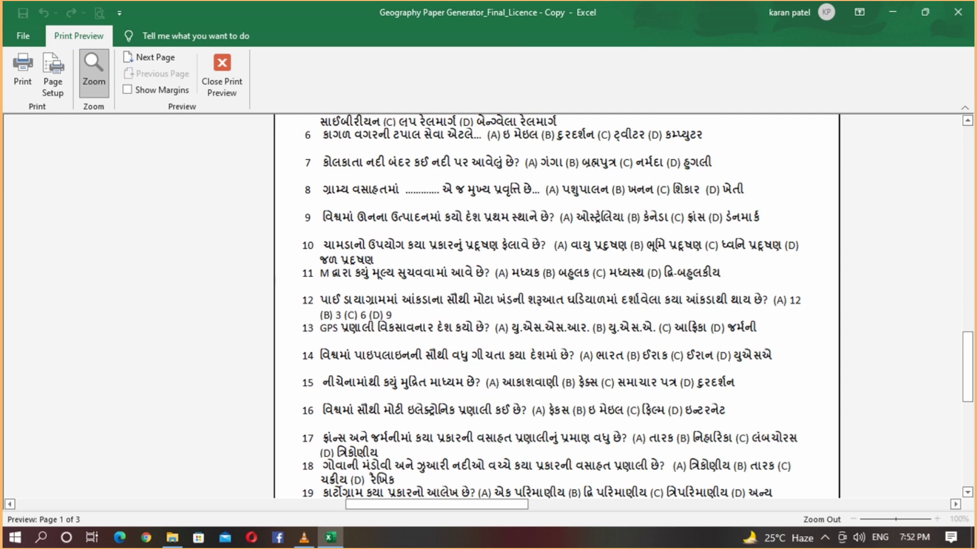
click(94, 74)
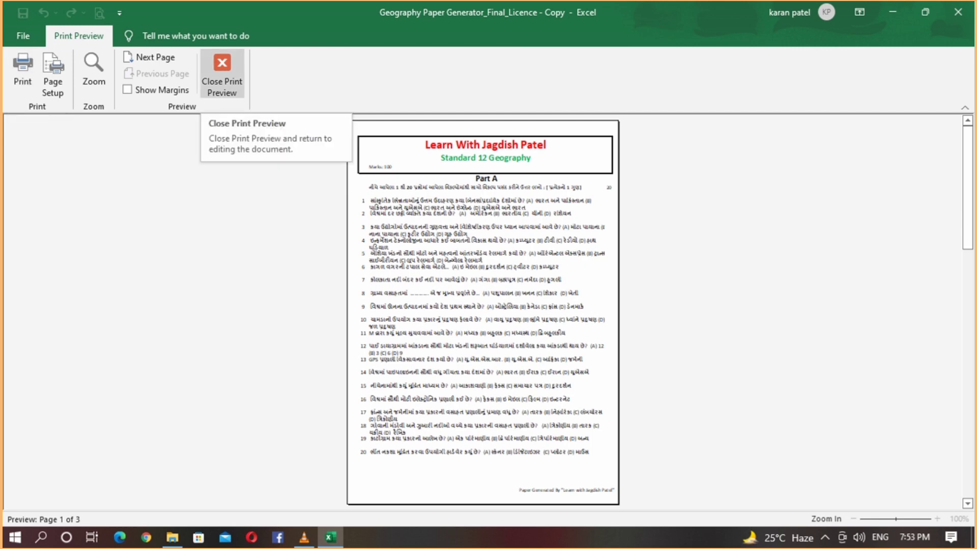
- Leave the print preview and cancel the PDF save window, back on the Home sheet
click(222, 77)
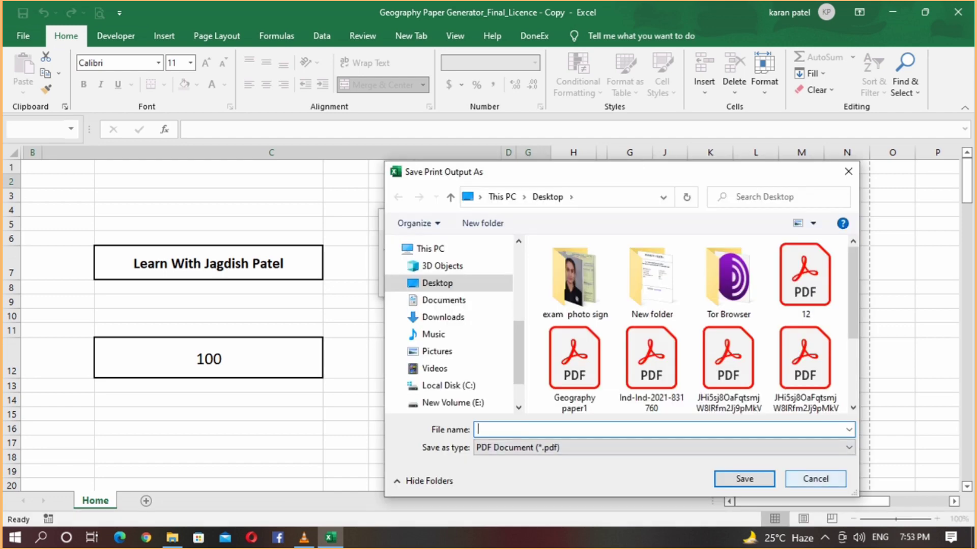
key(Escape)
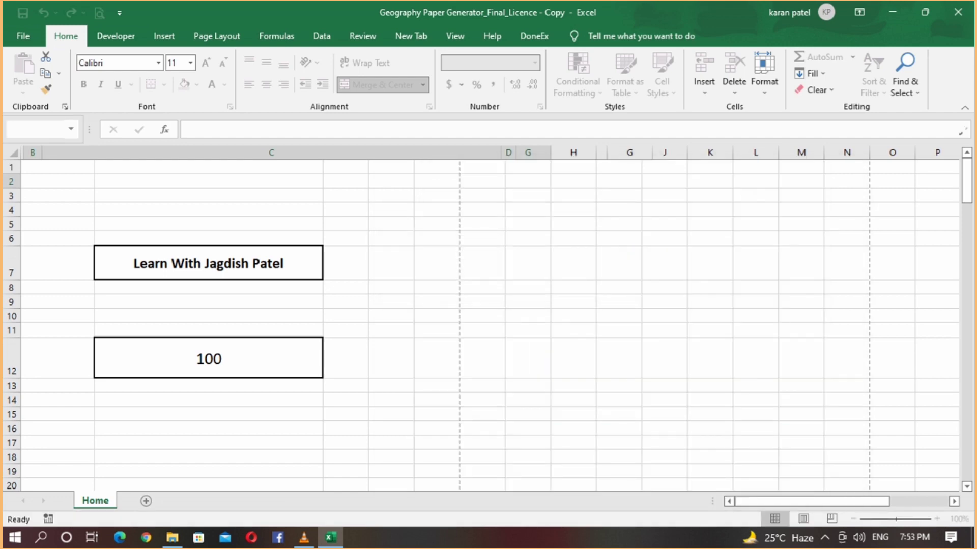